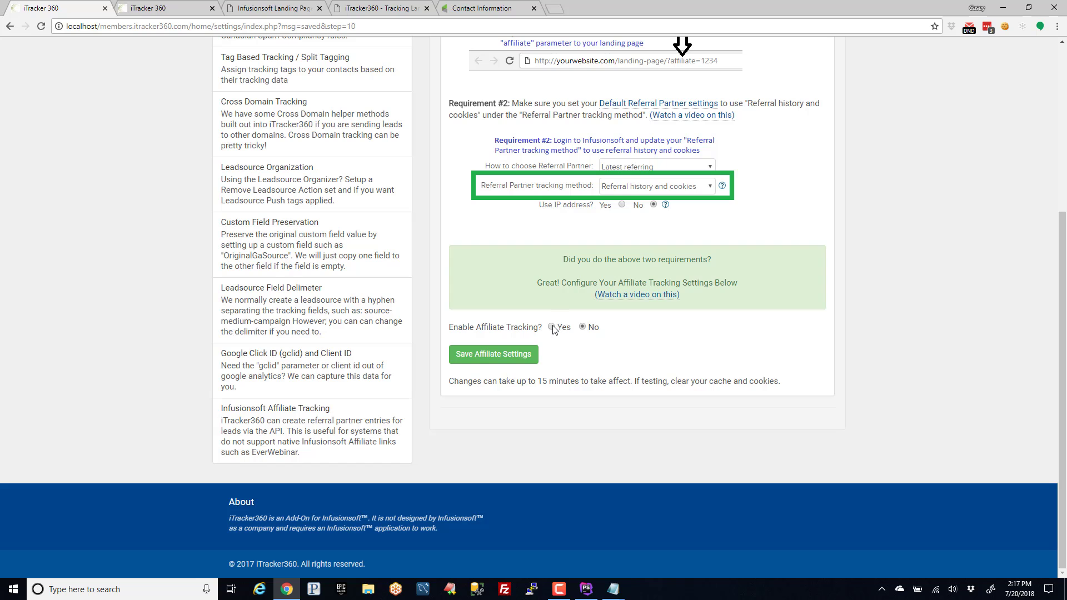
Enable affiliate tracking and review how many days the affiliate cookie should live, including the allowed range
scroll(512, 332, "down", 3)
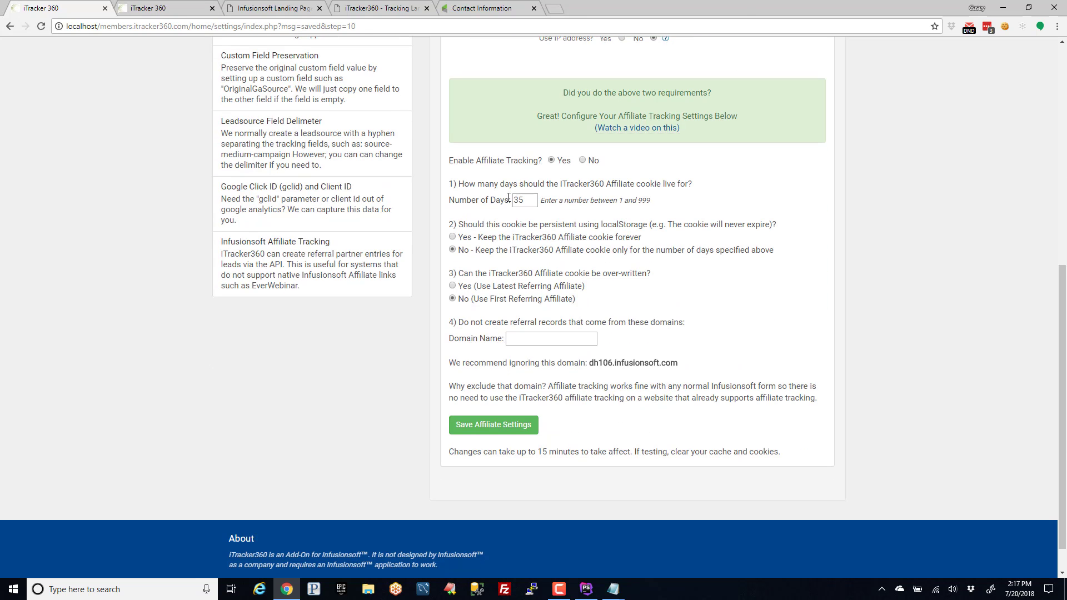
left_click_drag(559, 184, 688, 184)
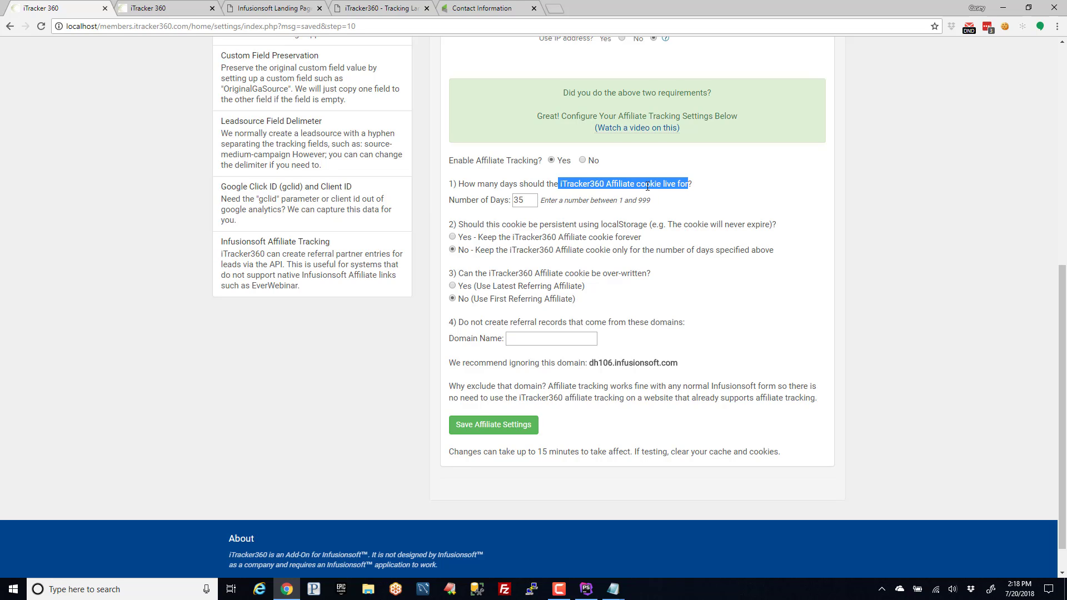
left_click(647, 186)
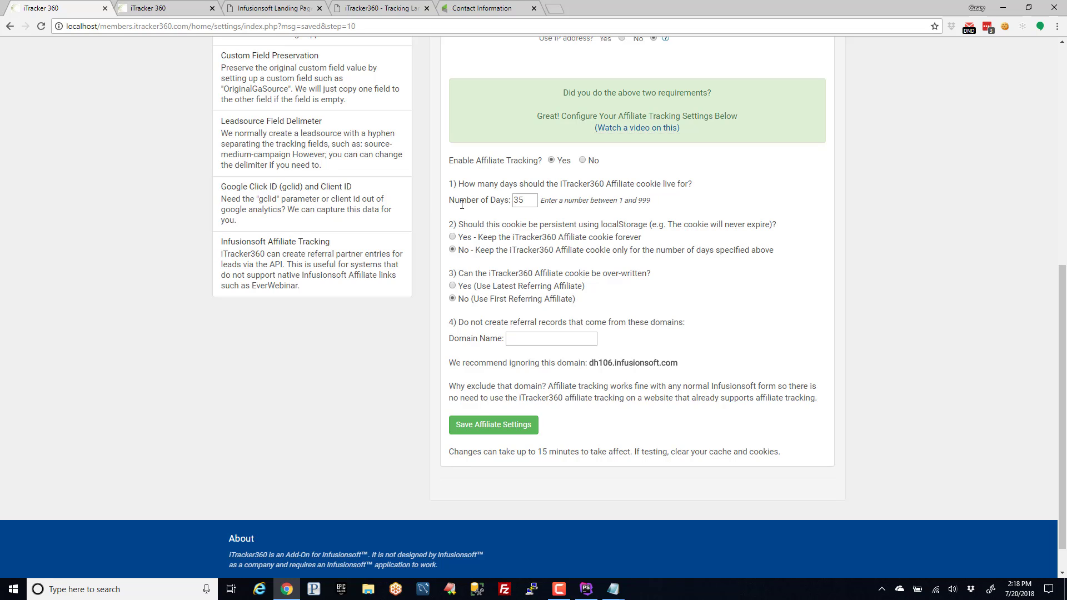
left_click(535, 200)
left_click_drag(618, 201, 646, 203)
left_click(659, 205)
double_click(645, 201)
left_click(660, 204)
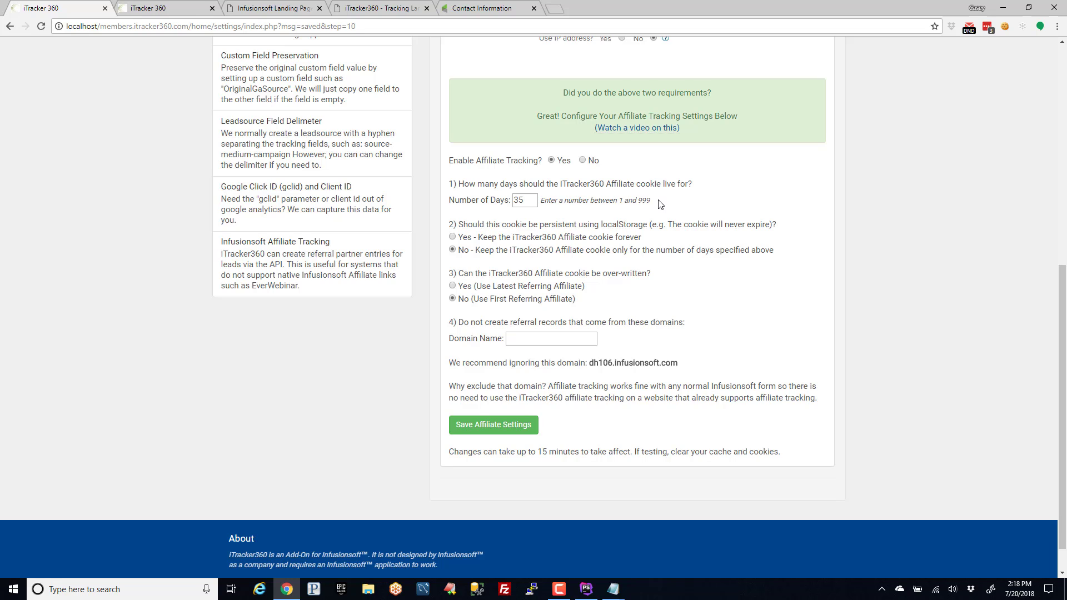
Inspect the value and expiration date of the iTracker360_Aff cookie in the browser's cookie editor
left_click(1005, 27)
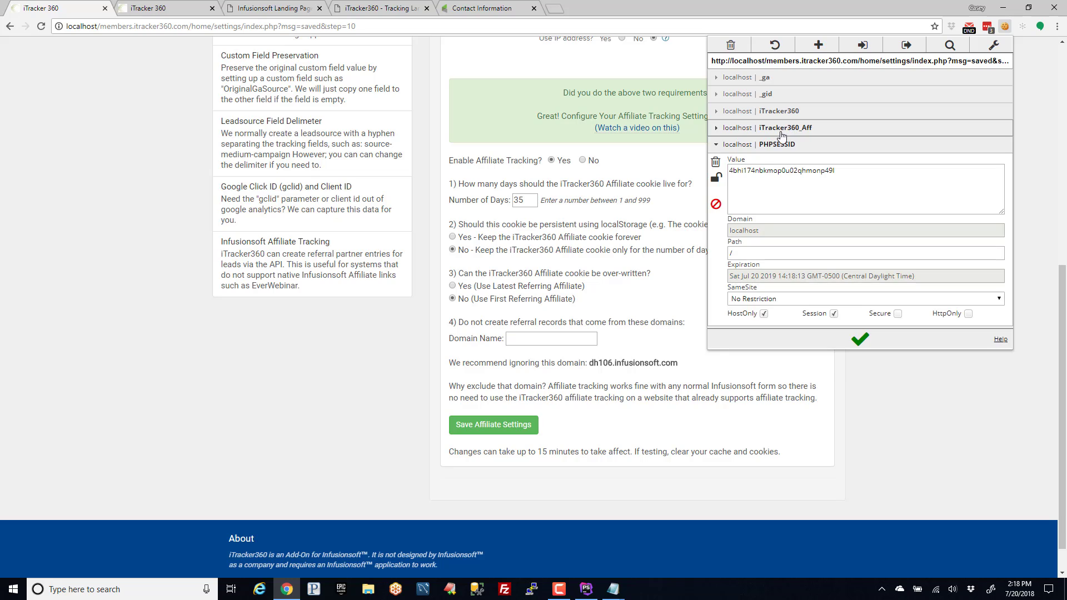
left_click(791, 130)
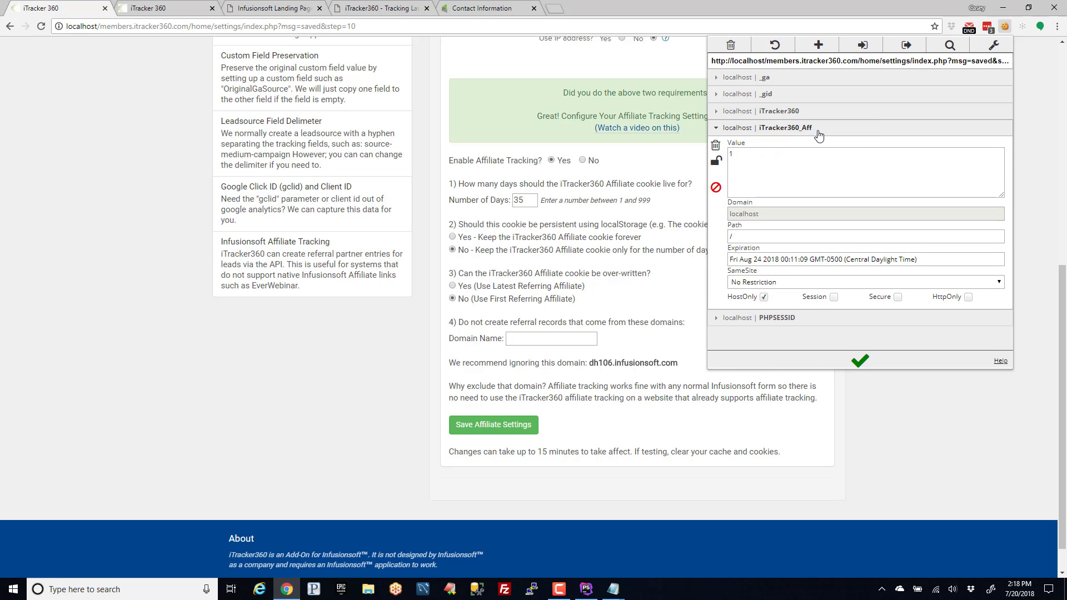
left_click(743, 160)
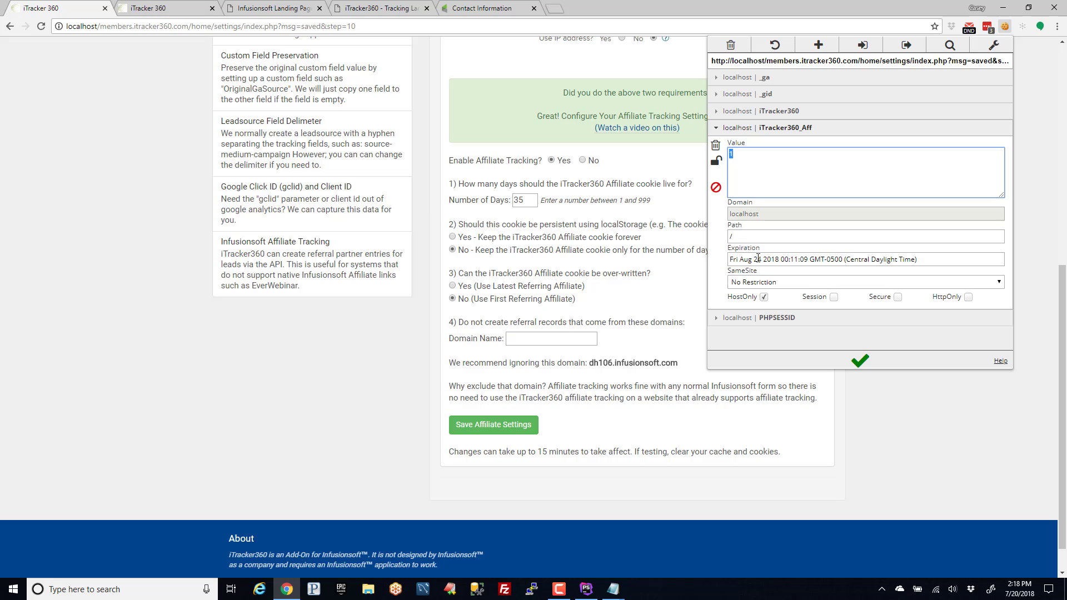
left_click_drag(732, 259, 812, 258)
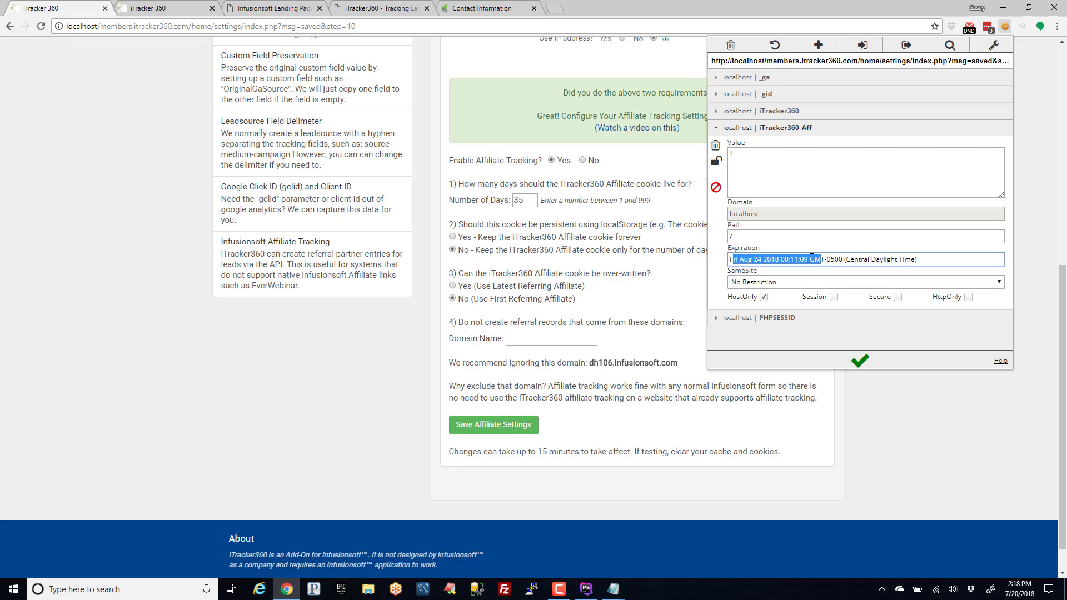
left_click(357, 334)
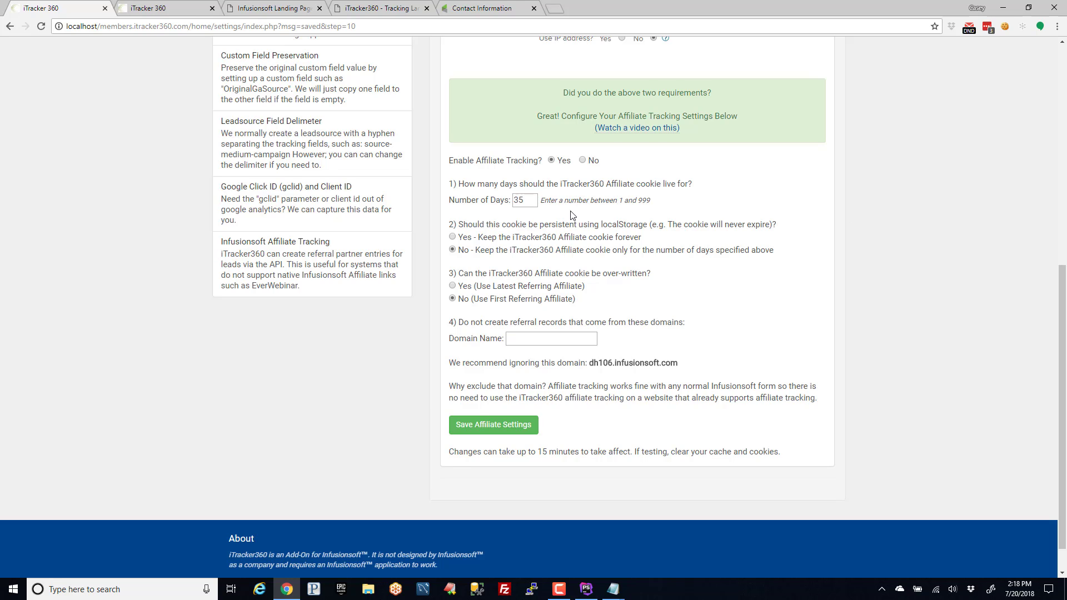
Review the number-of-days setting again and look at the browser's list of cookies for the site
double_click(528, 200)
left_click(508, 199)
left_click(1005, 26)
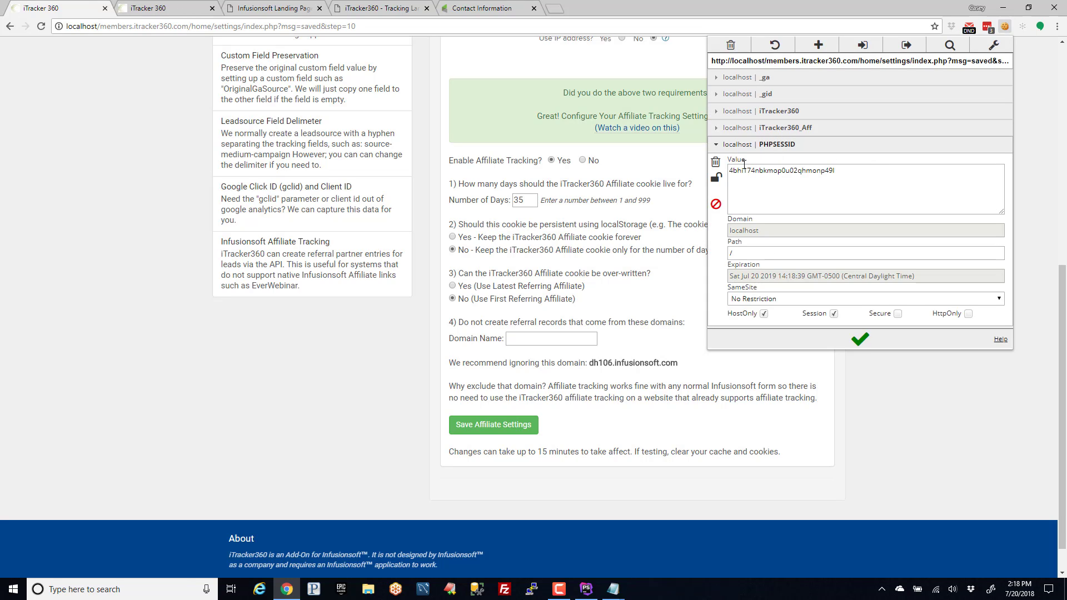
left_click(324, 380)
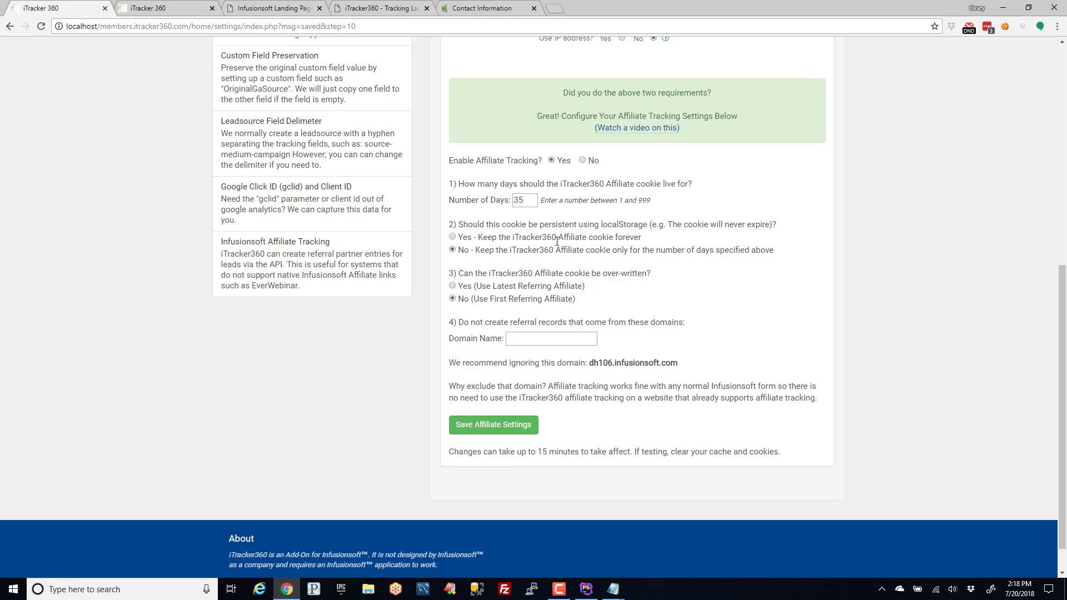
Try the option to keep the affiliate cookie forever, and return to keeping it only for the specified number of days
left_click(453, 237)
left_click_drag(471, 237, 622, 237)
left_click(635, 234)
double_click(558, 225)
double_click(623, 224)
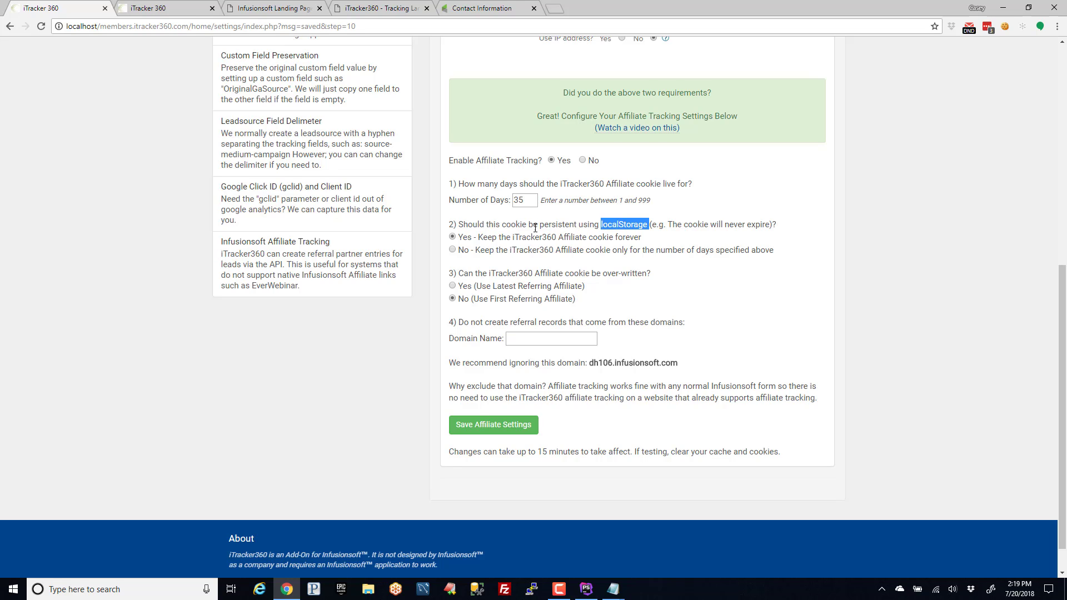
left_click(536, 229)
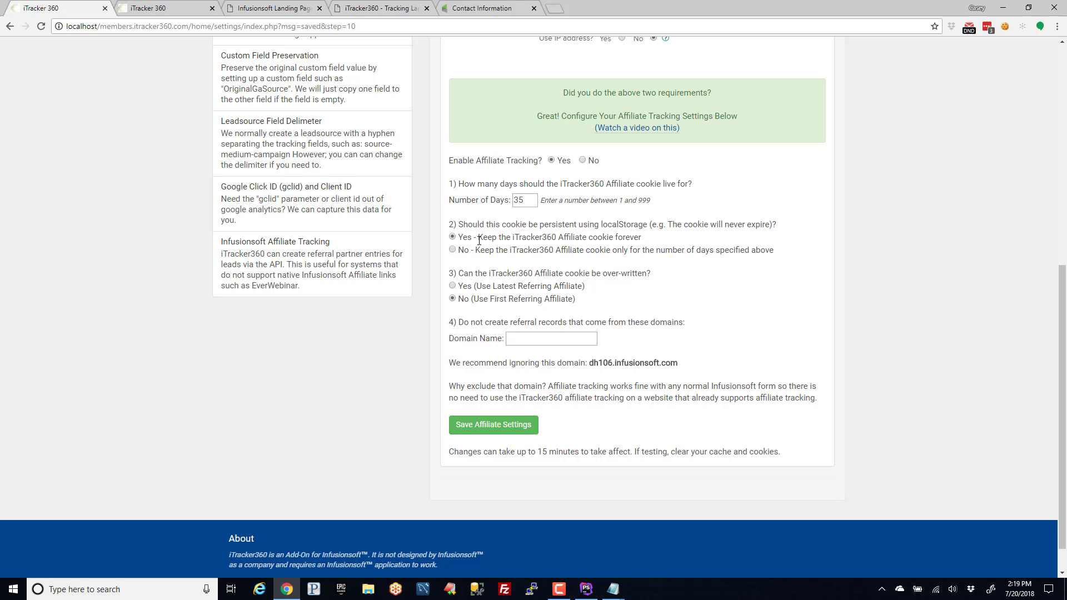
left_click_drag(477, 238, 642, 238)
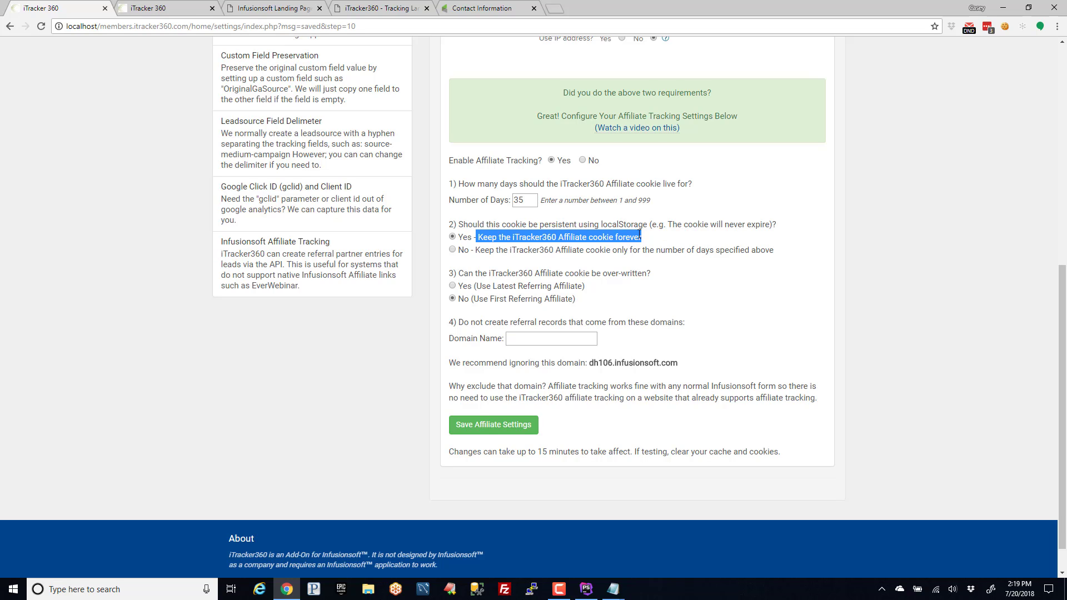
left_click(497, 239)
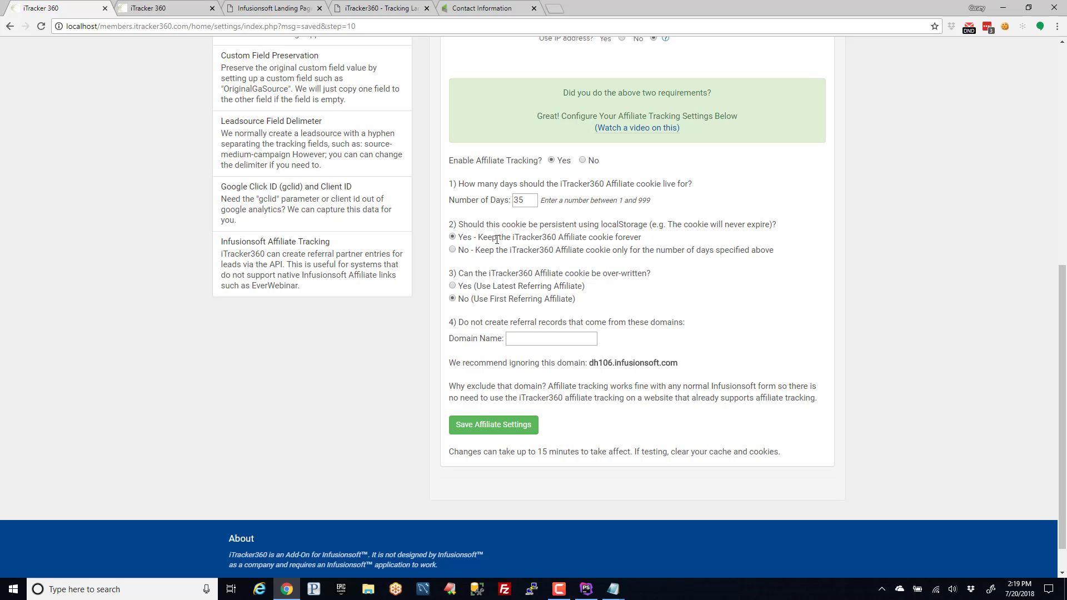
left_click_drag(478, 237, 691, 235)
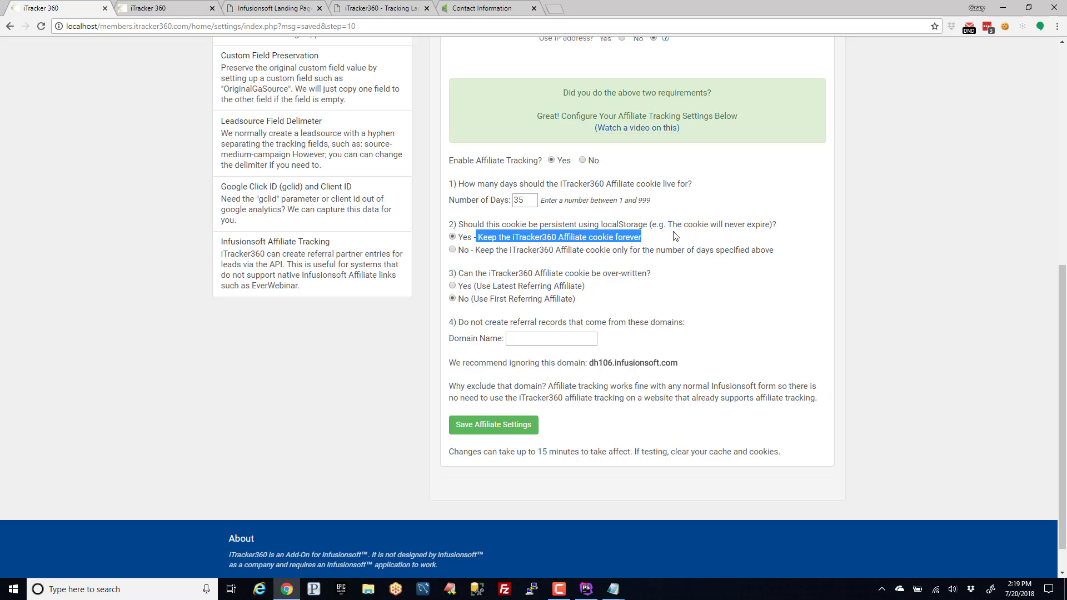
left_click(452, 250)
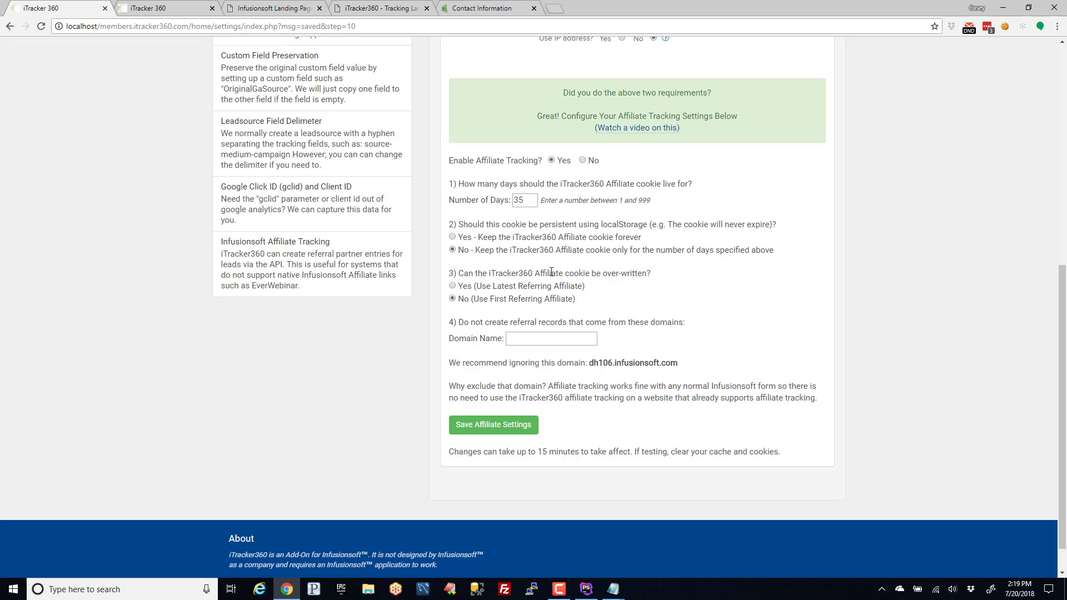
Review the cookie overwrite choices, latest versus first referring affiliate, together with the other cookie settings
left_click_drag(474, 273, 617, 285)
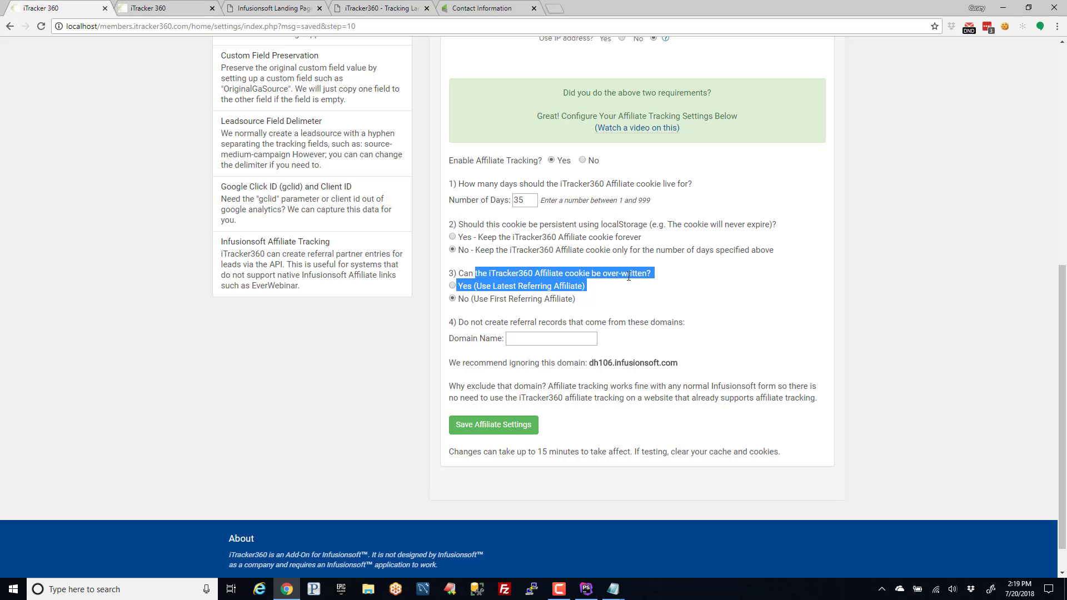
left_click(637, 282)
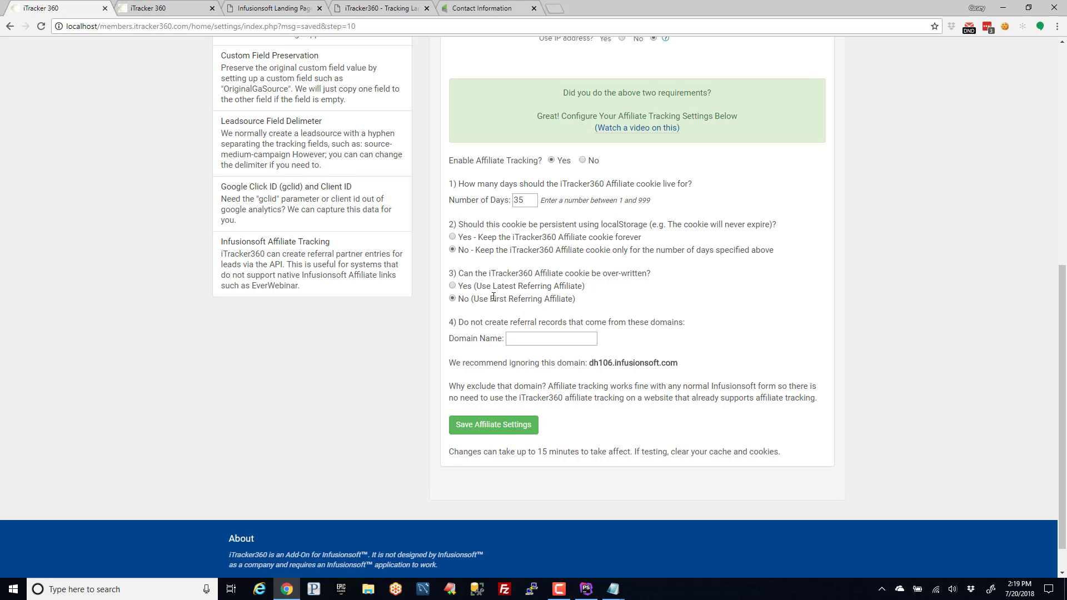
left_click_drag(497, 286, 578, 284)
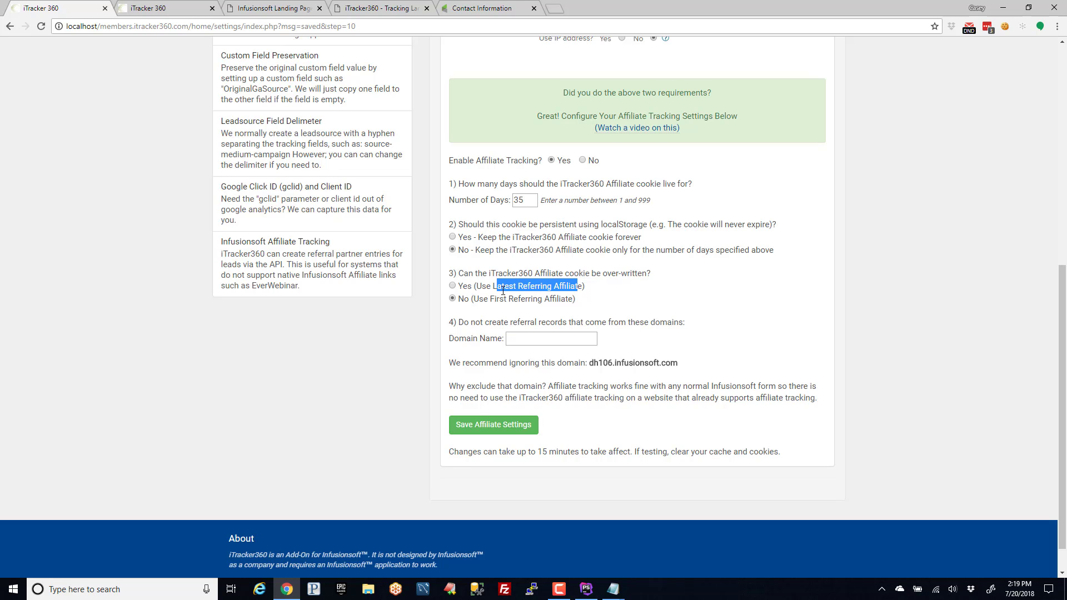
left_click_drag(492, 297, 568, 299)
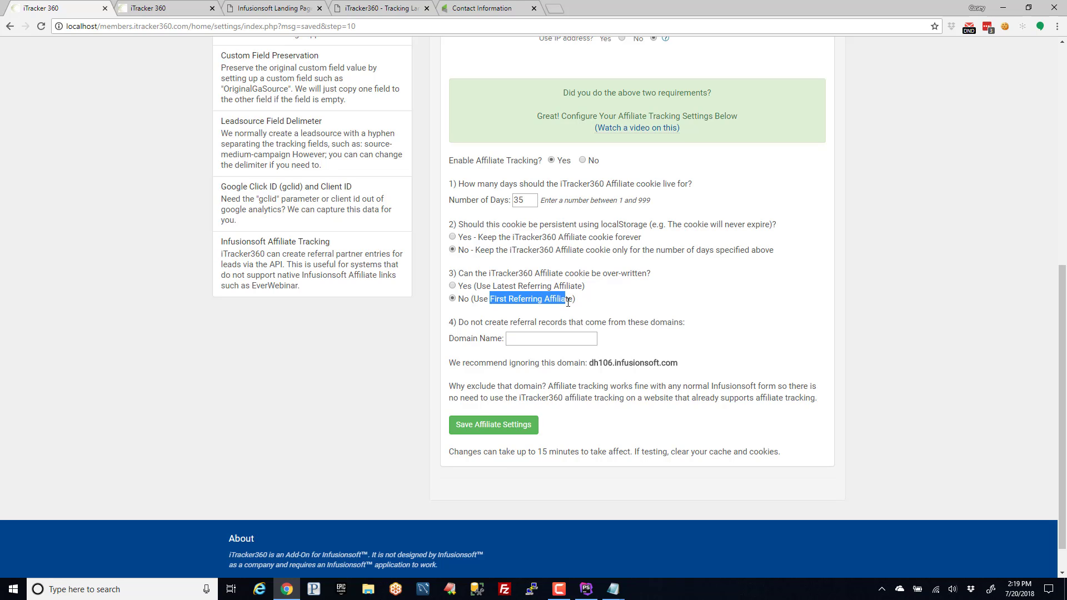
left_click(507, 309)
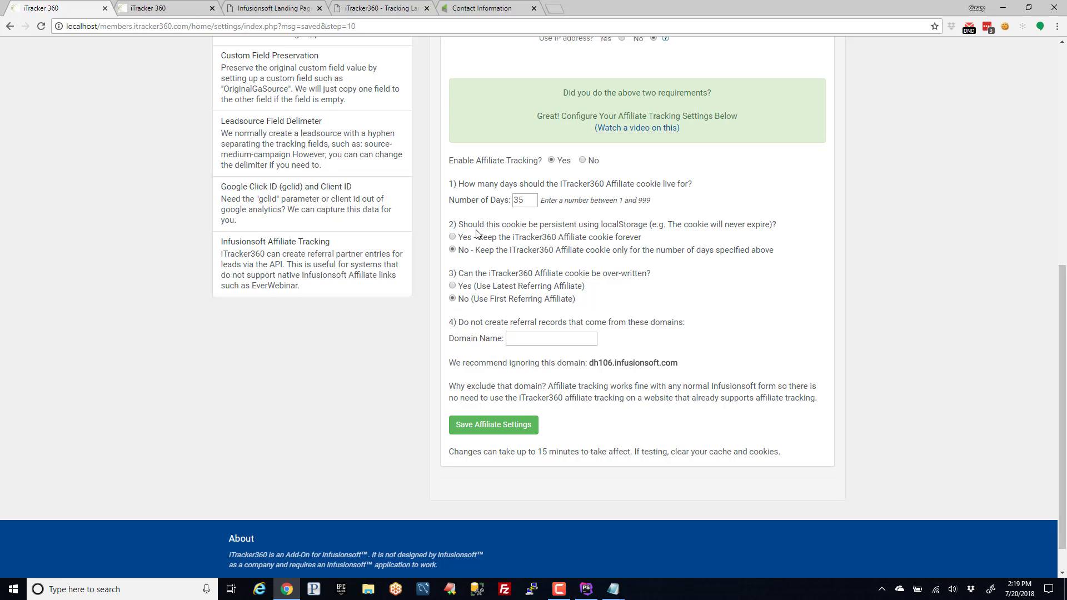
left_click_drag(448, 184, 596, 302)
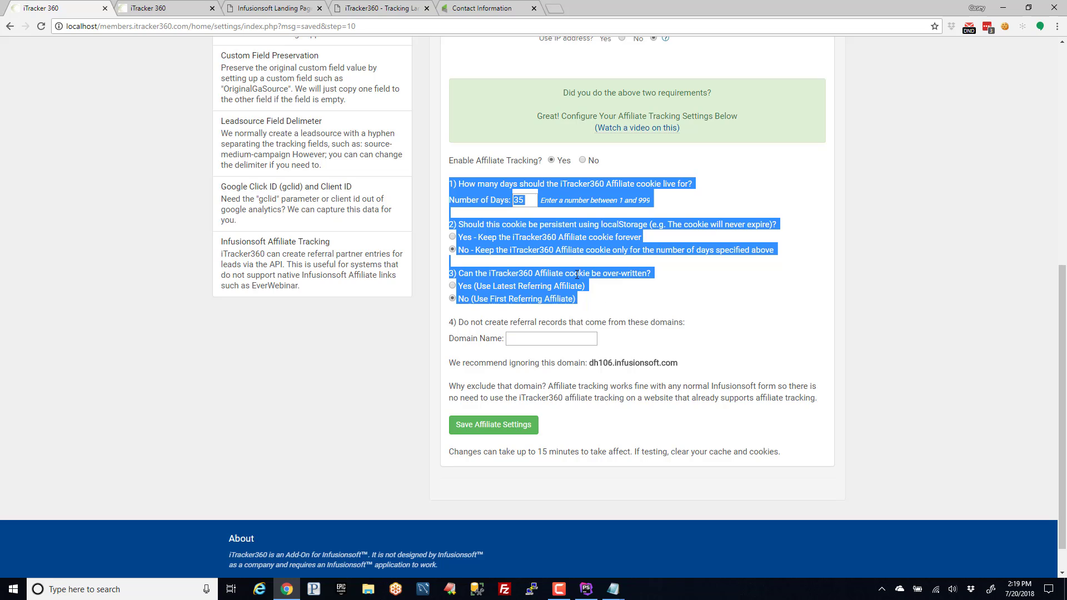
left_click(677, 300)
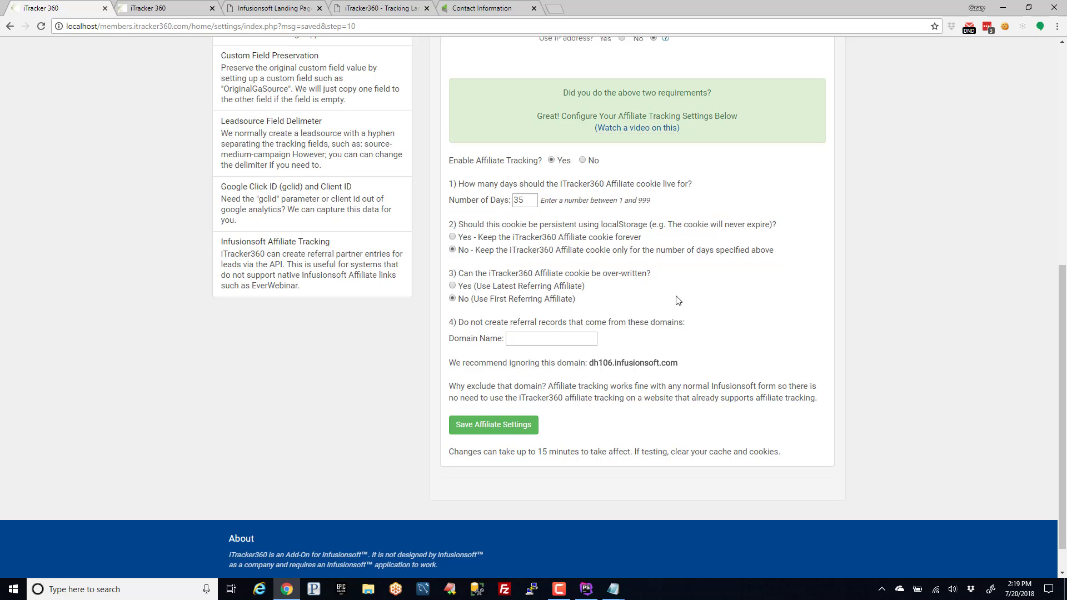
Exclude the recommended domain dh106.infusionsoft.com from referral record creation and save the affiliate settings
scroll(673, 300, "down", 1)
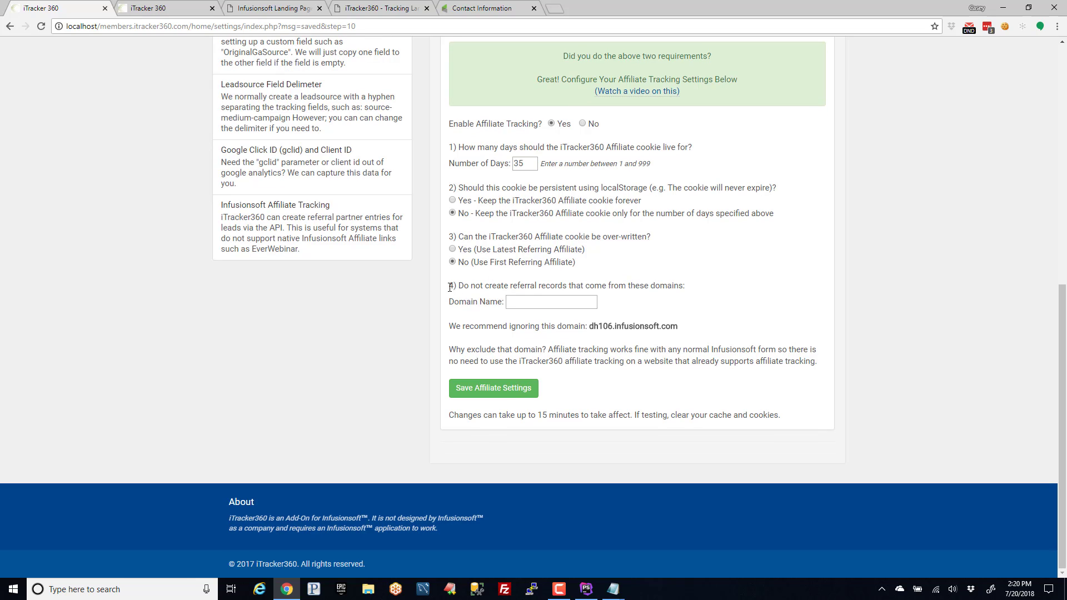
left_click_drag(450, 287, 504, 300)
left_click(670, 307)
left_click_drag(590, 327, 688, 326)
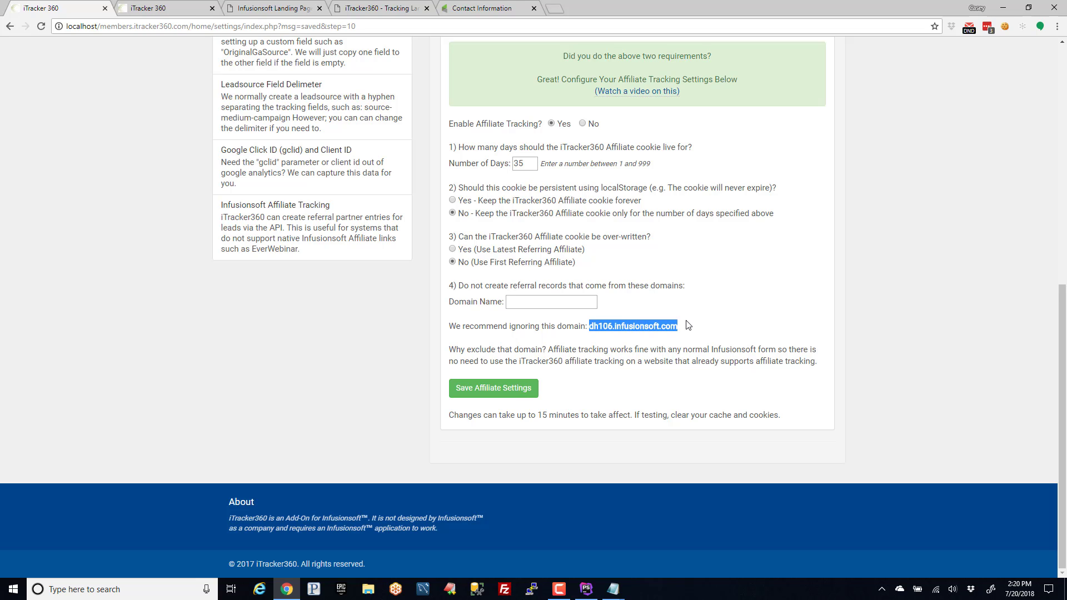
left_click(595, 328)
left_click_drag(590, 327, 690, 328)
left_click(690, 328)
left_click_drag(593, 328, 691, 327)
key("ctrl+c")
left_click(550, 301)
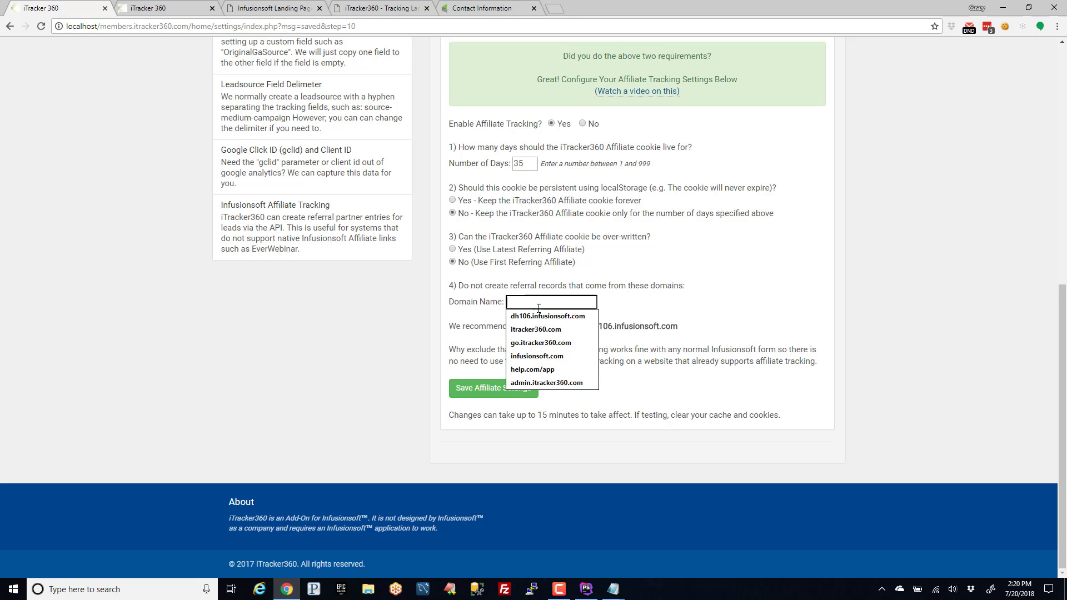
key("ctrl+v")
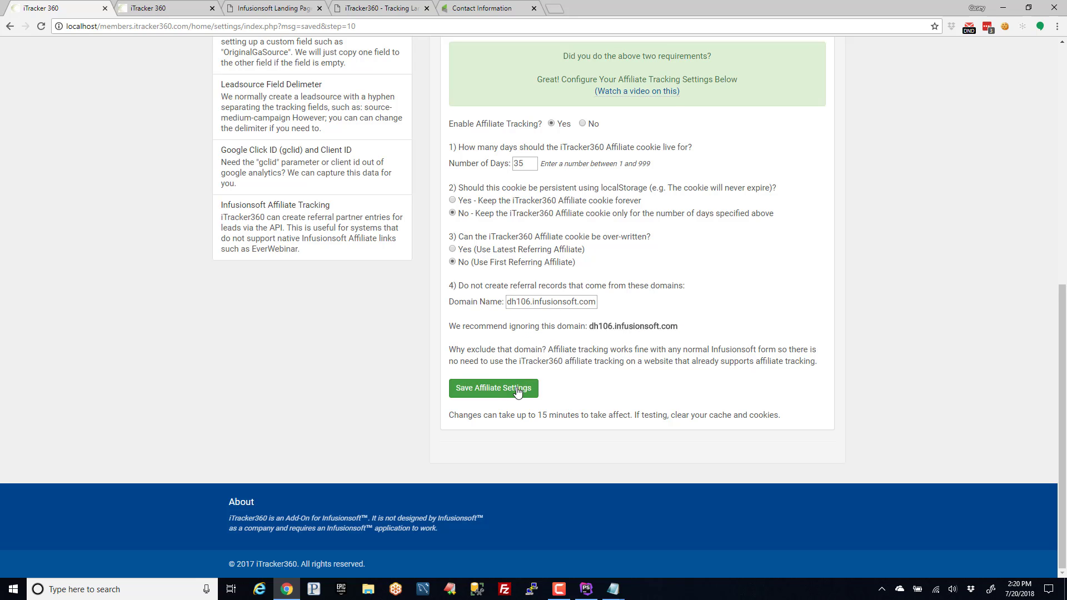
left_click(526, 389)
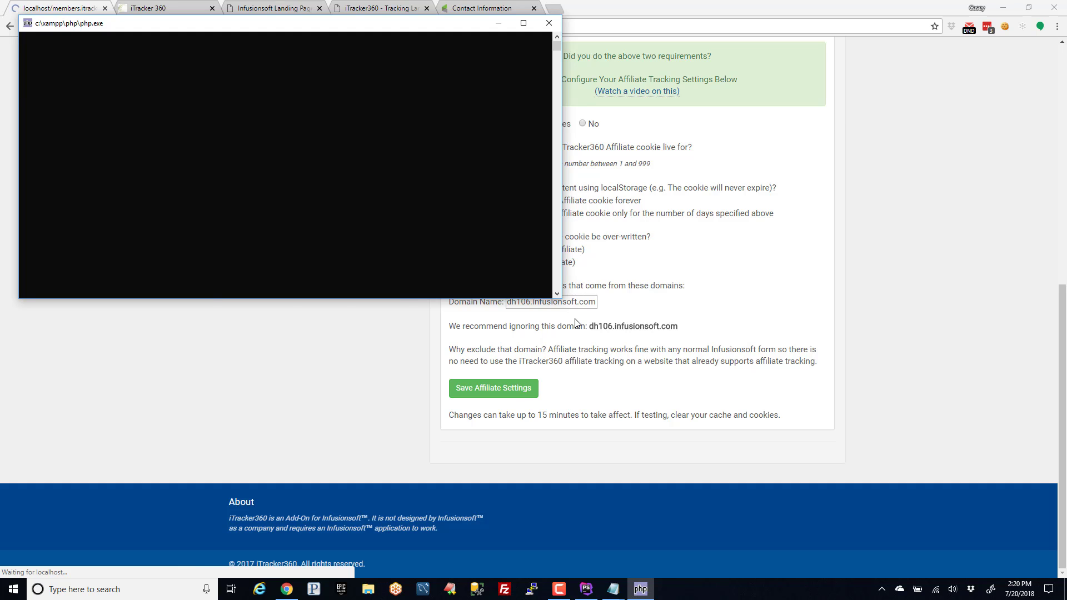
Check the saved domain in the list of pages and domains ignored for affiliate tracking
scroll(649, 299, "down", 8)
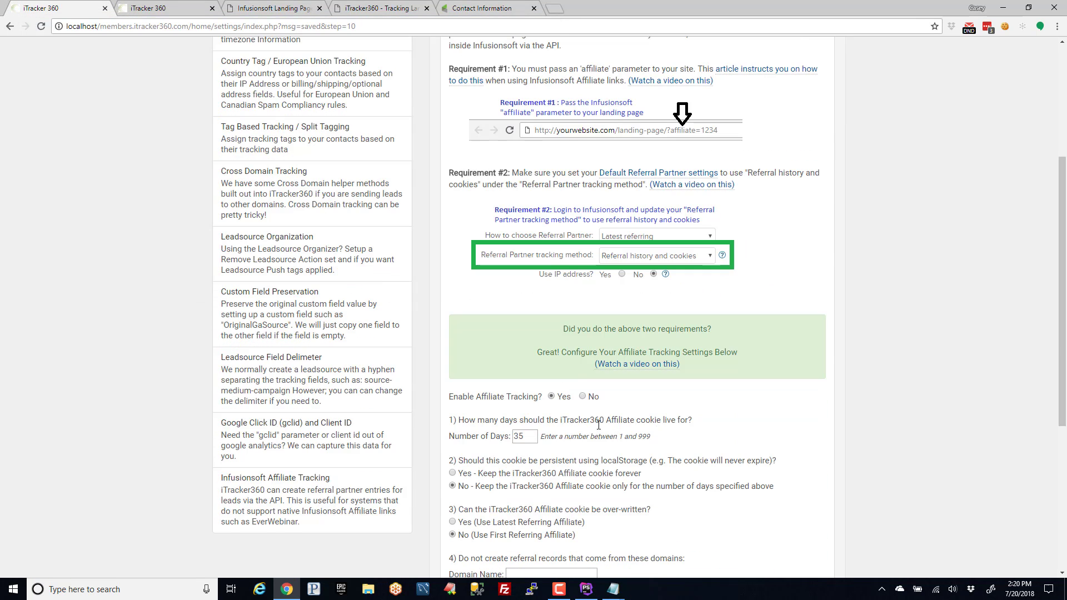
left_click_drag(492, 406, 579, 409)
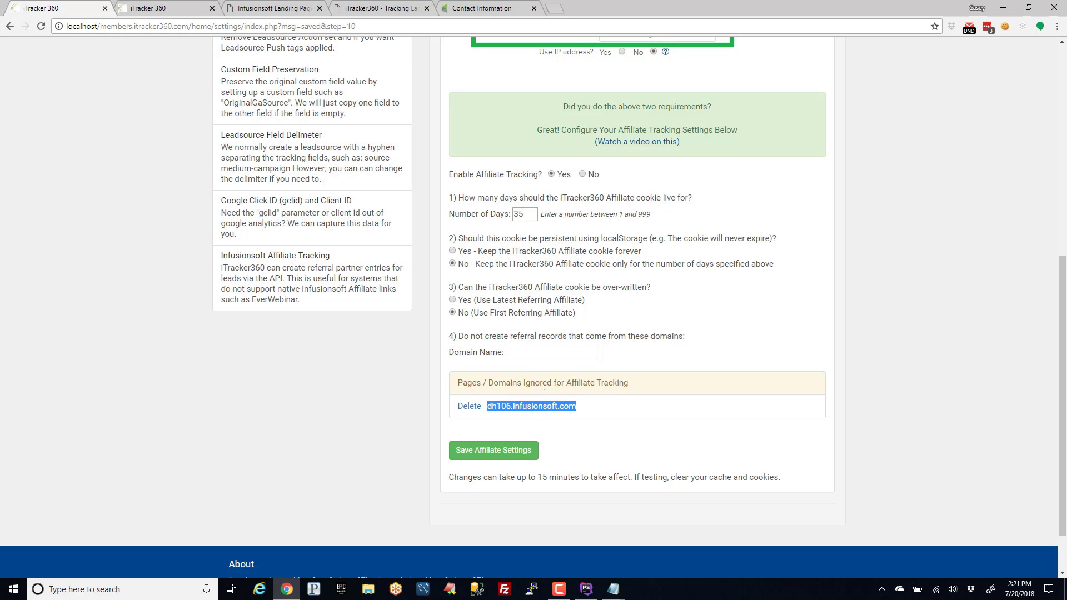
left_click(497, 403)
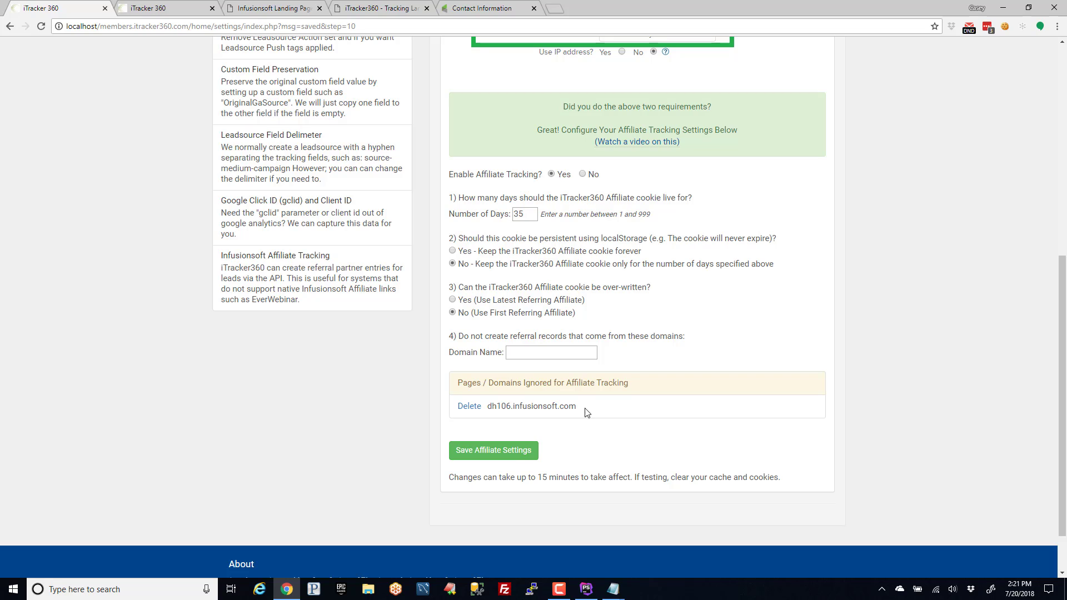
left_click_drag(584, 409, 488, 409)
left_click(507, 355)
Review the saved affiliate tracking settings and the two requirements above them
left_click_drag(460, 170, 748, 343)
left_click(771, 343)
scroll(772, 343, "up", 4)
scroll(770, 341, "down", 5)
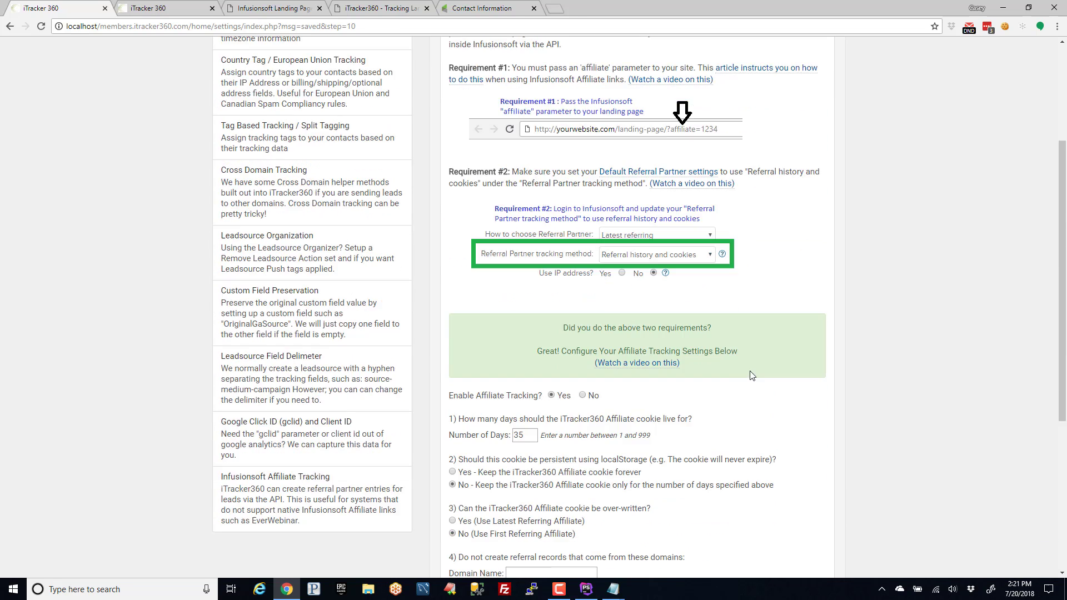